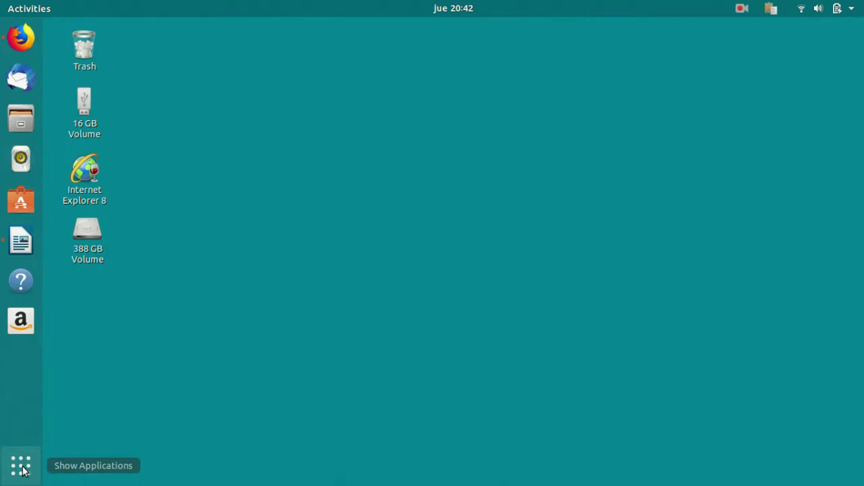
# Launch Terminal by searching 'term' in the applications overview.
pyautogui.click(21, 466)
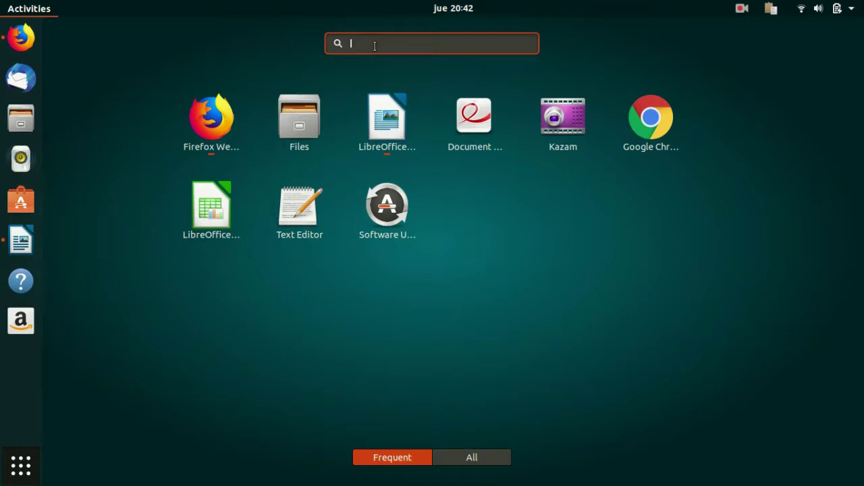
pyautogui.write('term')
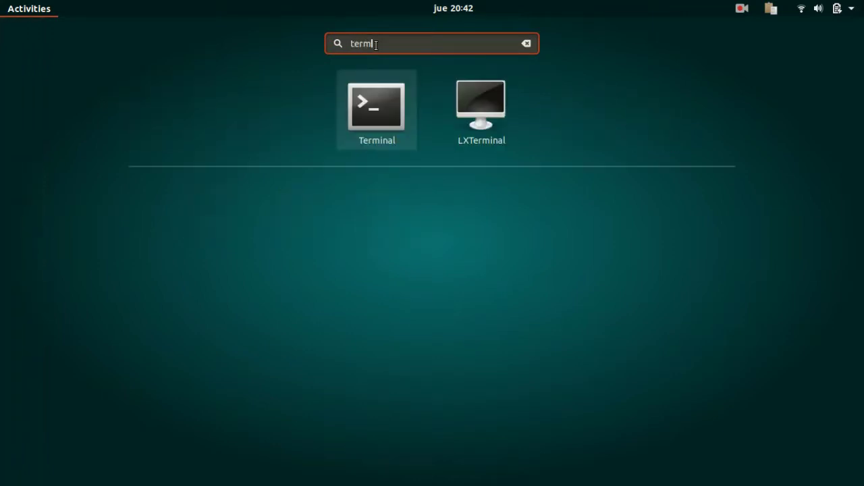
pyautogui.click(386, 119)
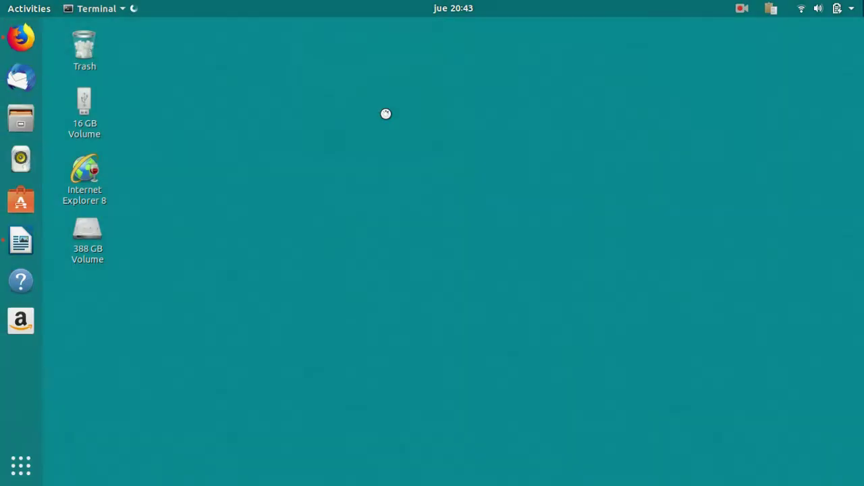
# Enter 'sudo apt-get install' at the Terminal prompt.
pyautogui.rightClick(386, 117)
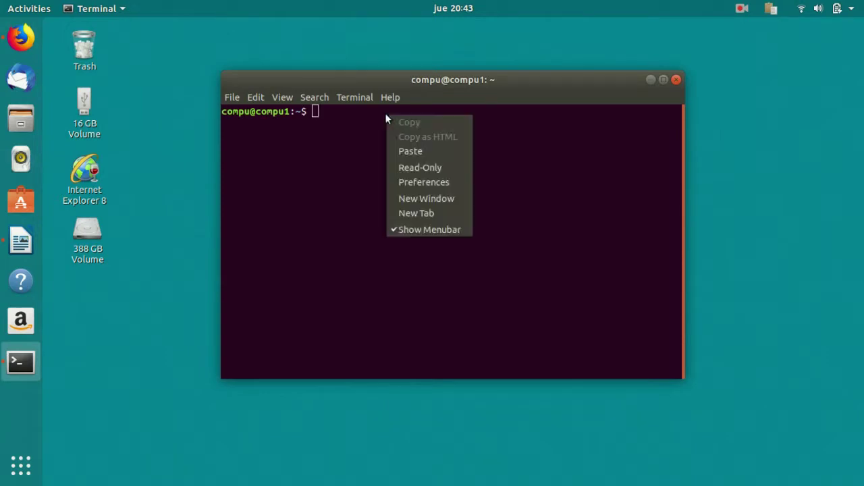
pyautogui.click(440, 148)
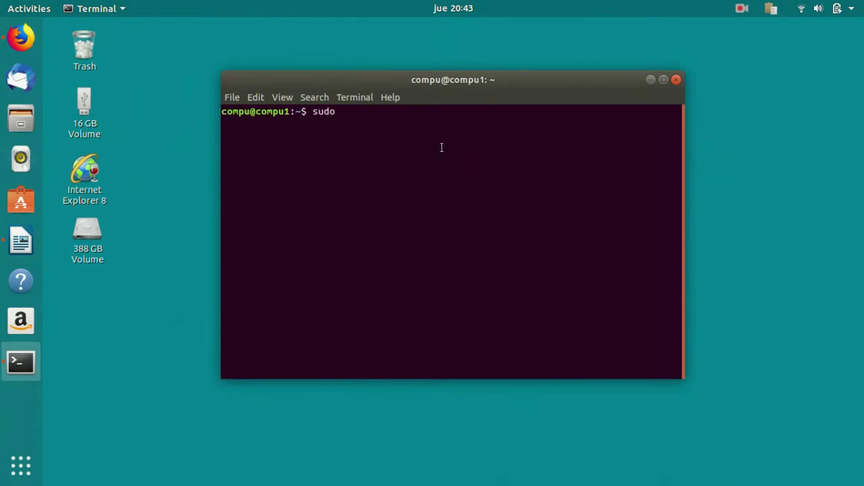
pyautogui.write('apt-')
pyautogui.press('Tab')
pyautogui.press('Tab')
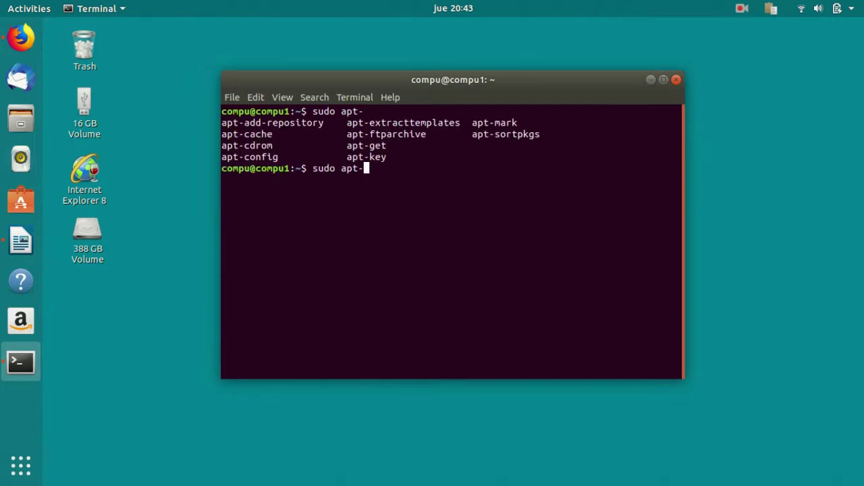
pyautogui.write('G')
pyautogui.press('BackSpace')
pyautogui.write('G')
pyautogui.press('BackSpace')
pyautogui.write('get install')
# Finish the command with 'steam', run it with the sudo password, then close Terminal.
pyautogui.rightClick(400, 168)
pyautogui.click(400, 167)
pyautogui.rightClick(444, 166)
pyautogui.click(466, 200)
pyautogui.write('steam')
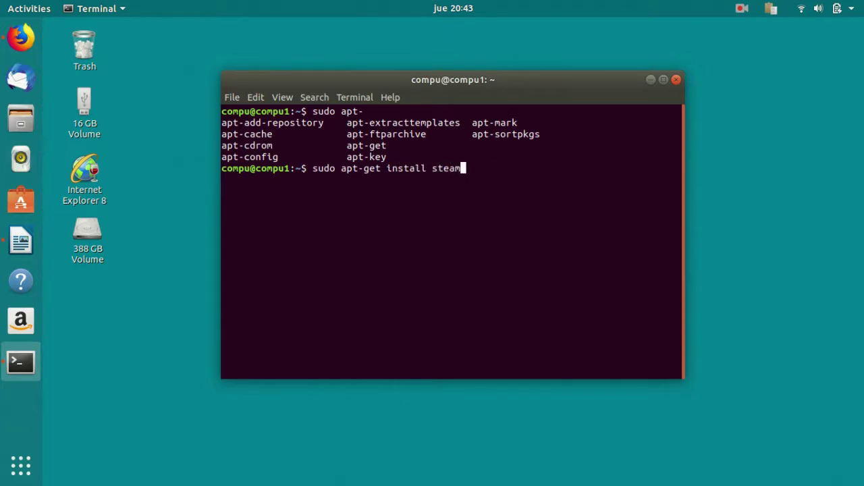
pyautogui.press('Return')
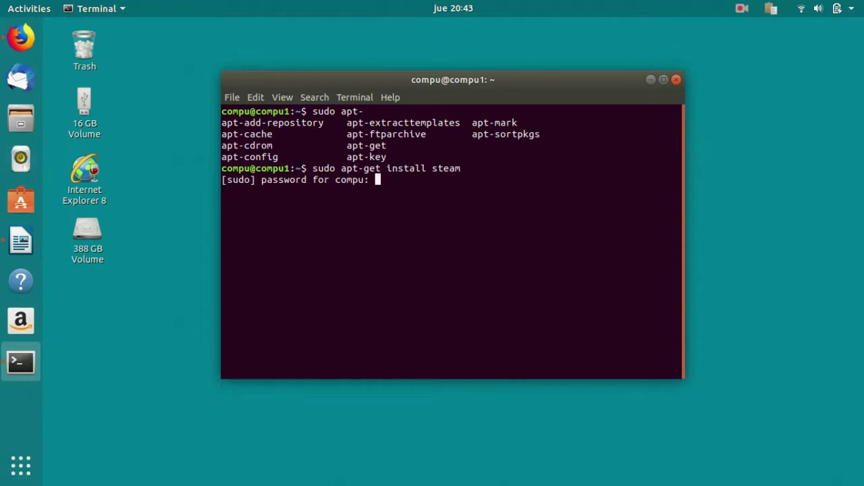
pyautogui.press('Return')
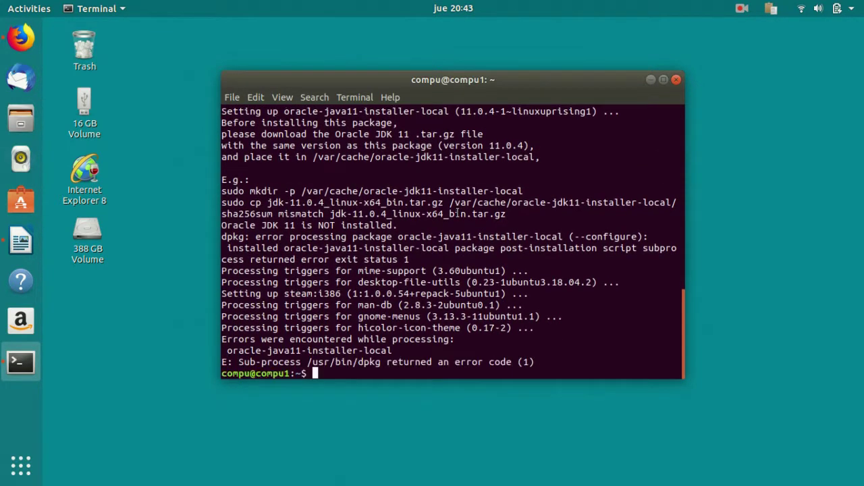
pyautogui.click(742, 9)
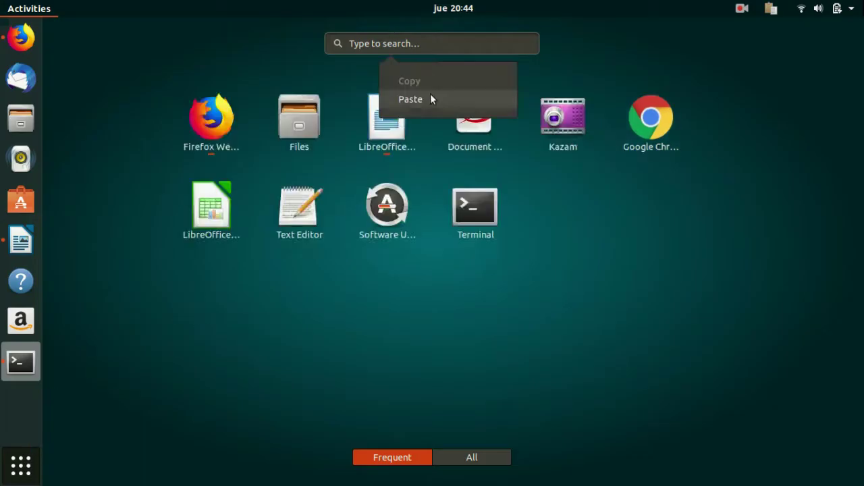
# Minimize the Terminal window so the bare Ubuntu desktop is visible.
pyautogui.press('Escape')
pyautogui.press('Escape')
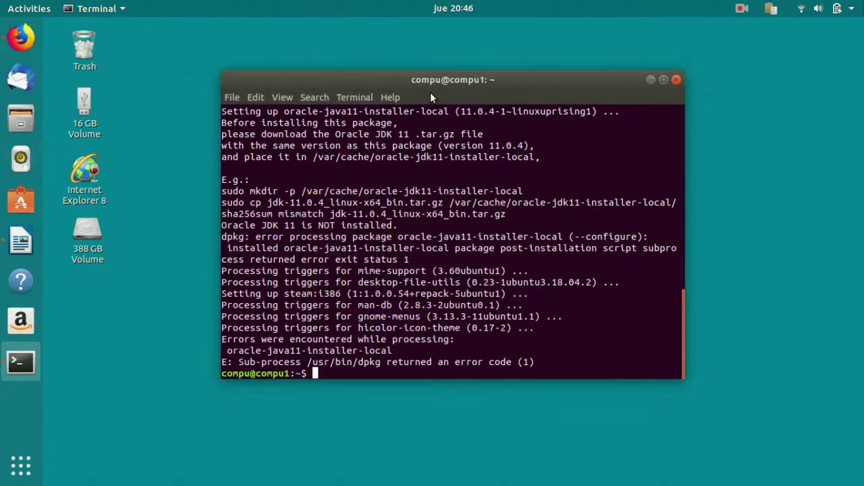
pyautogui.click(650, 79)
pyautogui.click(20, 464)
pyautogui.click(455, 217)
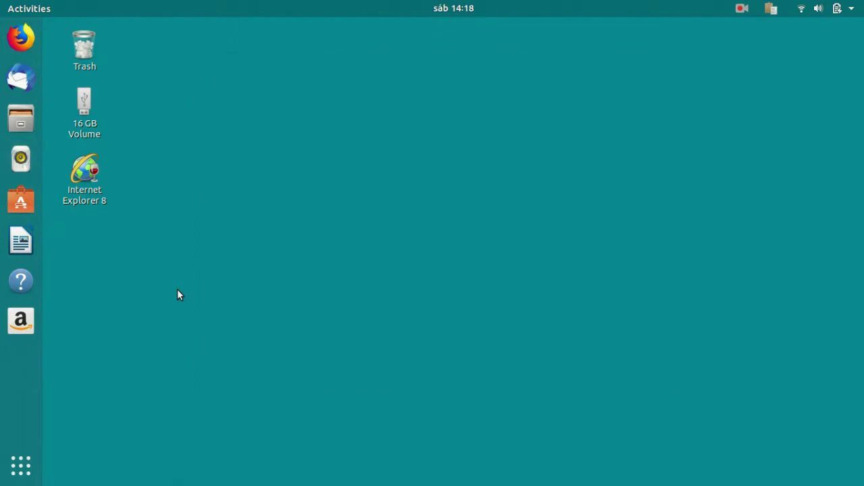
# Launch Steam by searching 'steam' in the applications overview, then choose to create a new account.
pyautogui.click(28, 475)
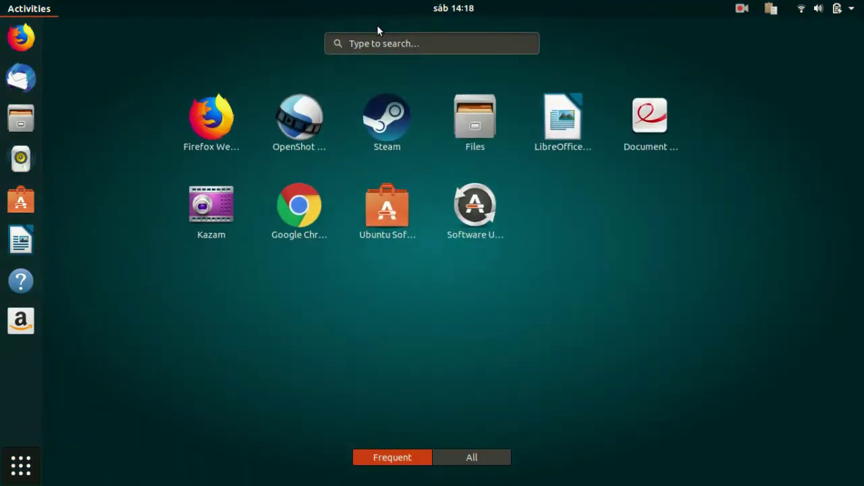
pyautogui.write('steam')
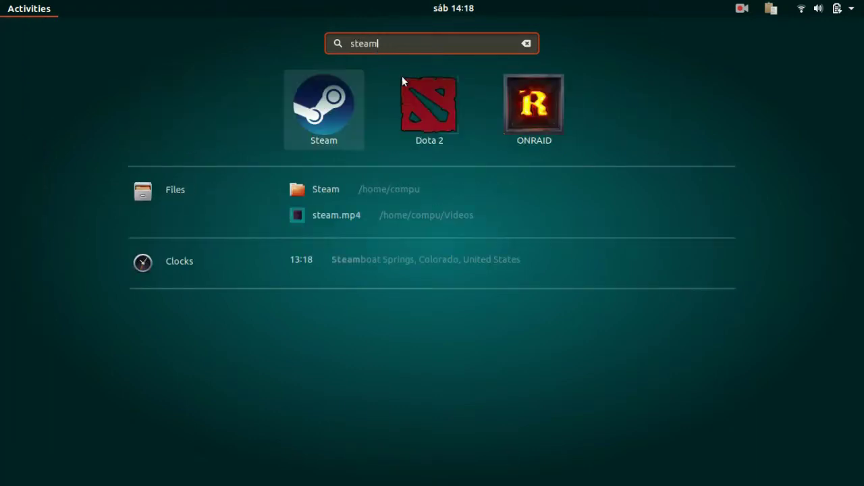
pyautogui.click(324, 108)
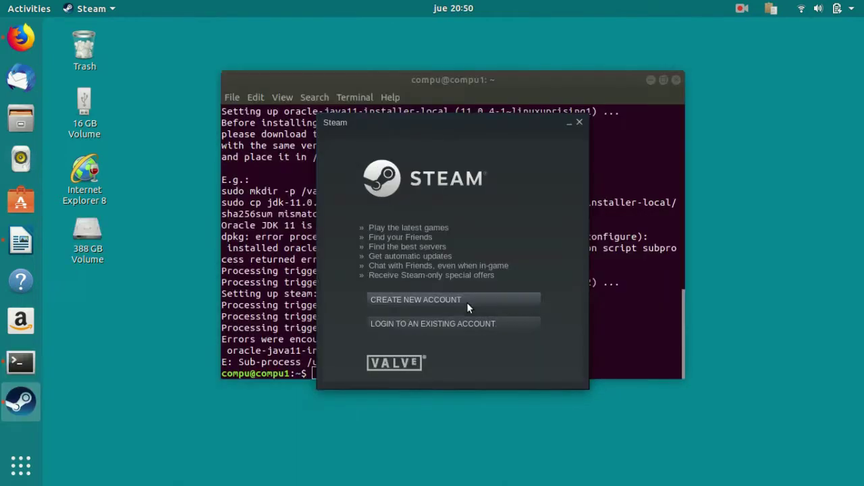
pyautogui.click(466, 303)
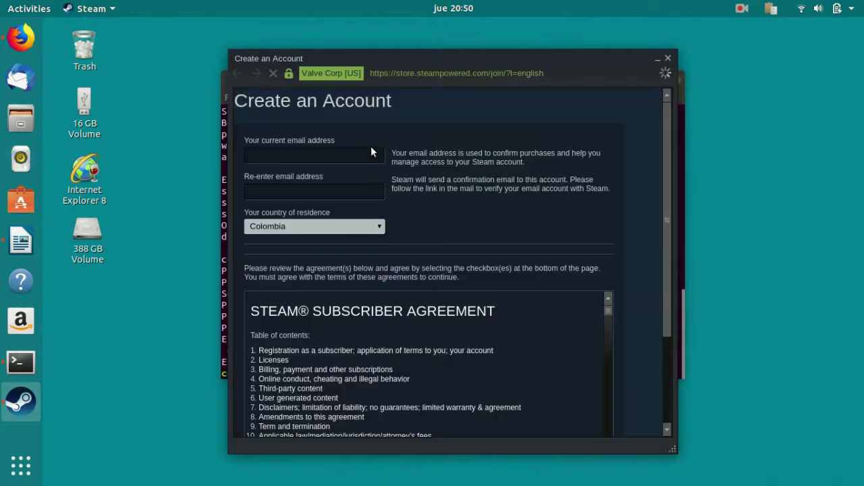
# Enter the account e-mail address in both the e-mail and re-enter e-mail fields.
pyautogui.click(325, 154)
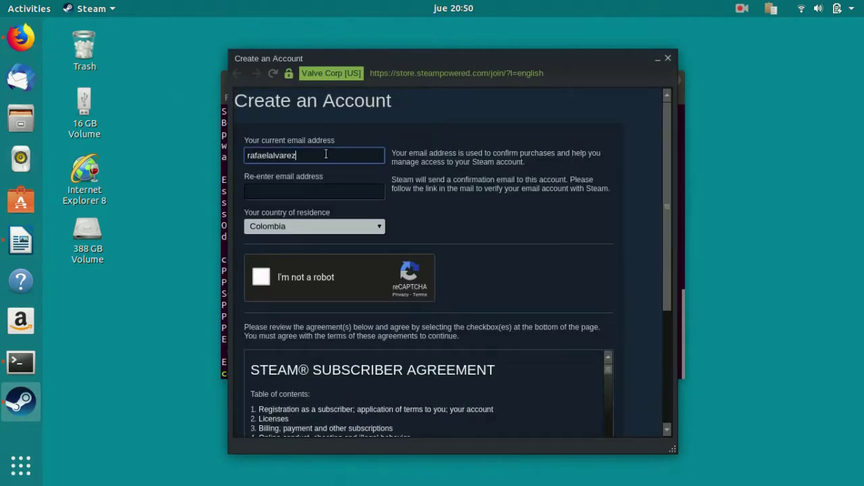
pyautogui.press('Tab')
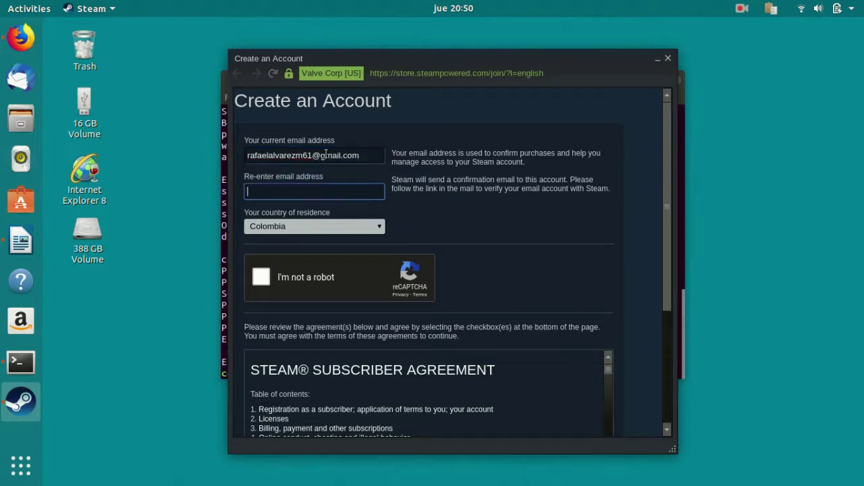
# Pass the captcha by selecting every traffic-light square and verifying.
pyautogui.scroll(-3, 299, 177)
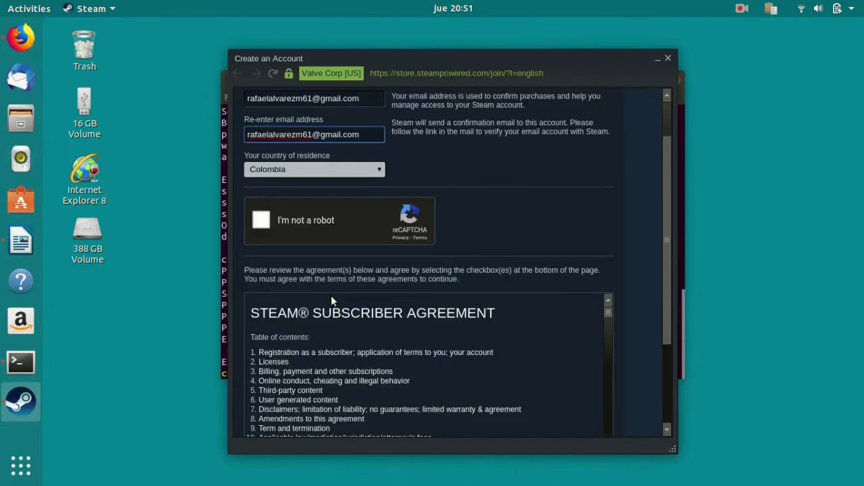
pyautogui.click(260, 164)
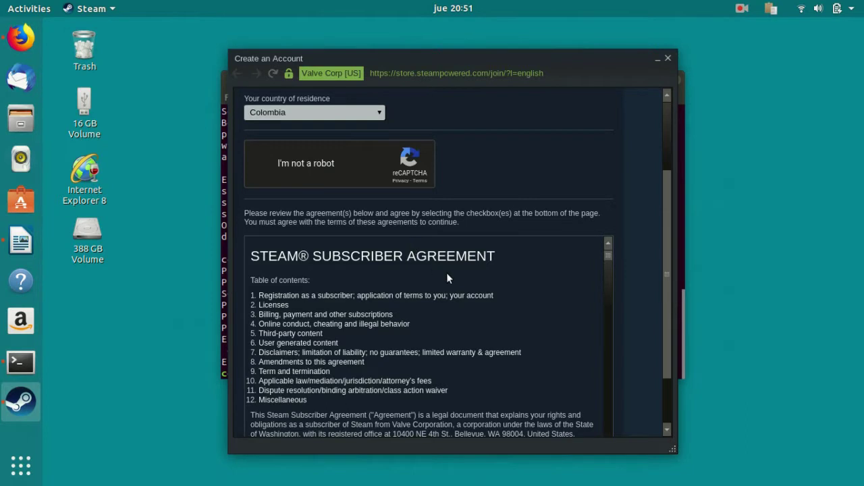
pyautogui.scroll(-5, 456, 281)
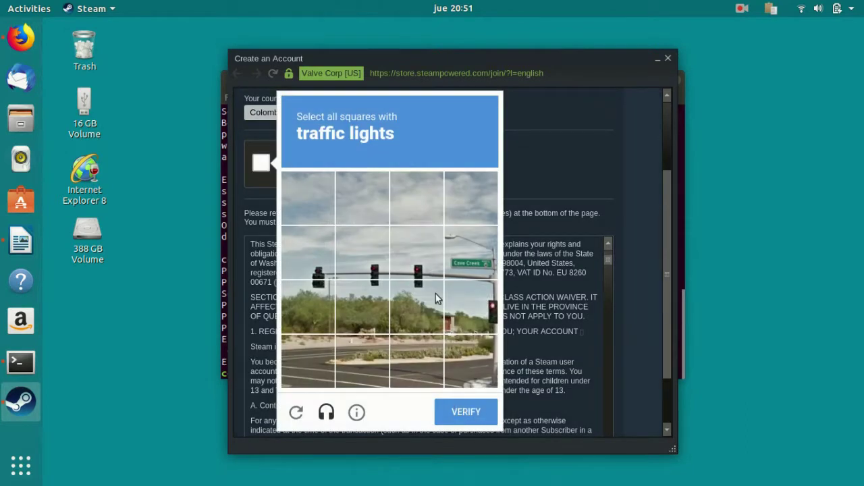
pyautogui.click(305, 257)
pyautogui.click(367, 264)
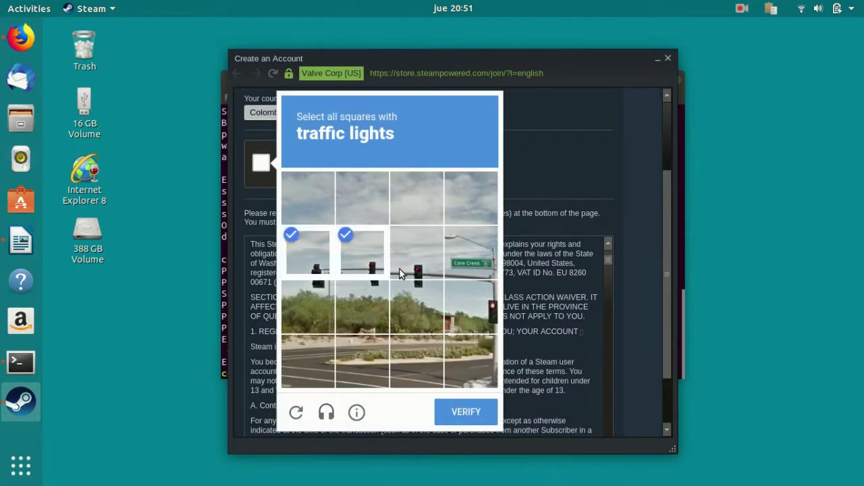
pyautogui.click(413, 273)
pyautogui.click(471, 317)
pyautogui.click(412, 302)
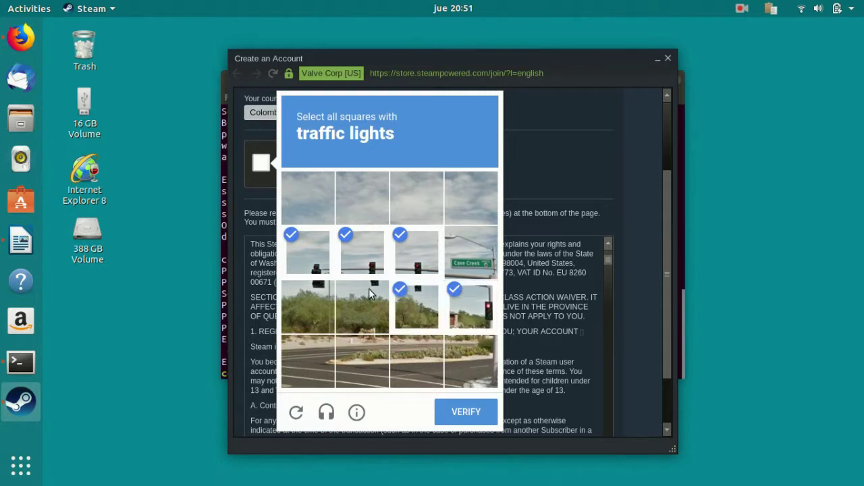
pyautogui.click(351, 301)
pyautogui.click(307, 304)
pyautogui.click(466, 415)
# Accept the agreement and continue to the Verify Your Email screen.
pyautogui.scroll(-2, 508, 216)
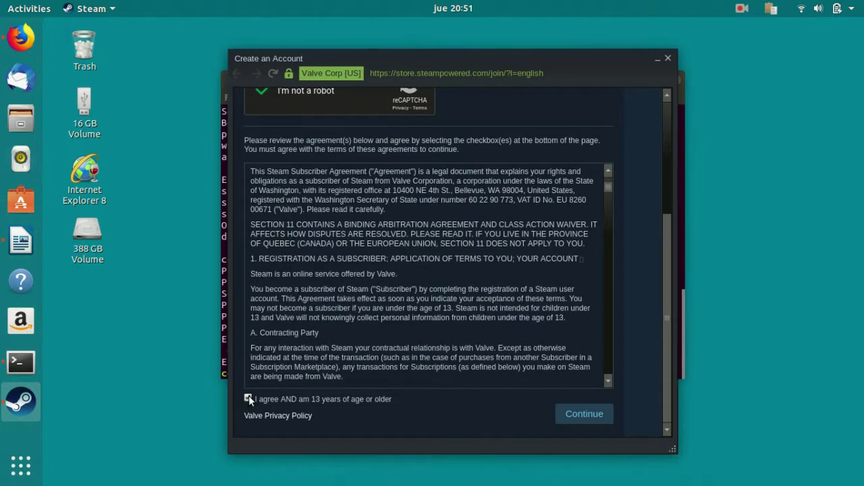
pyautogui.click(581, 413)
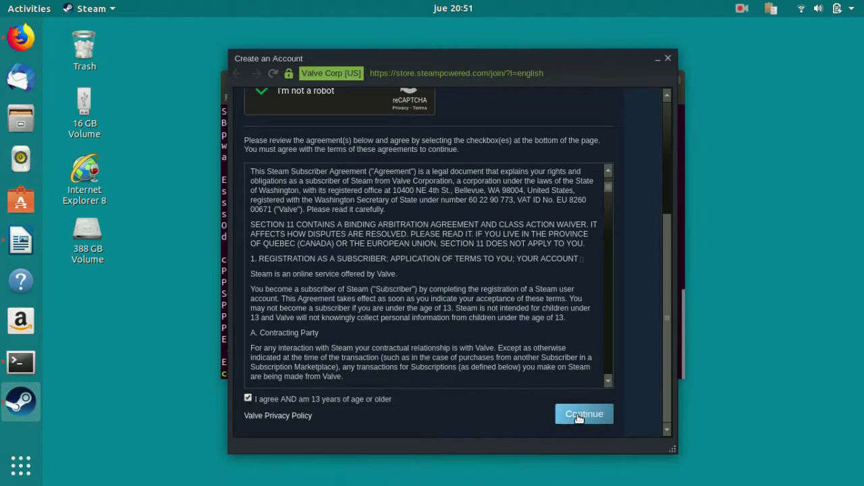
pyautogui.scroll(-1, 492, 209)
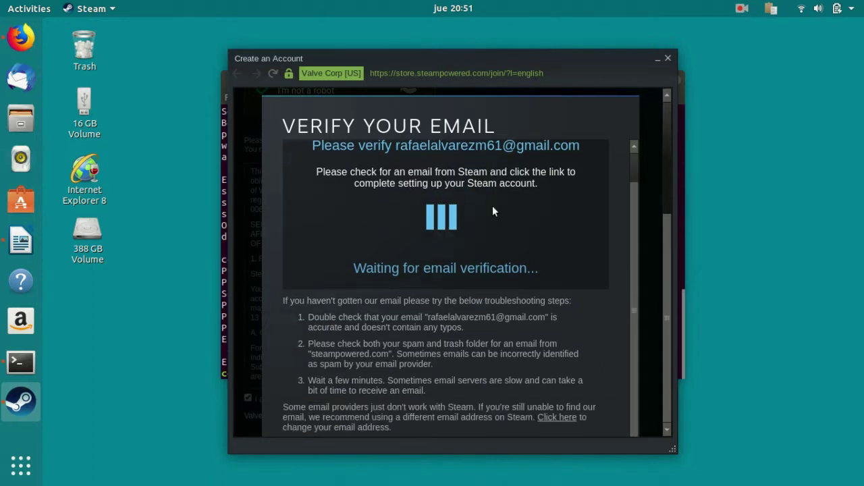
# Open the Gmail inbox in the browser after closing the DashboardDavivienda tab.
pyautogui.click(20, 38)
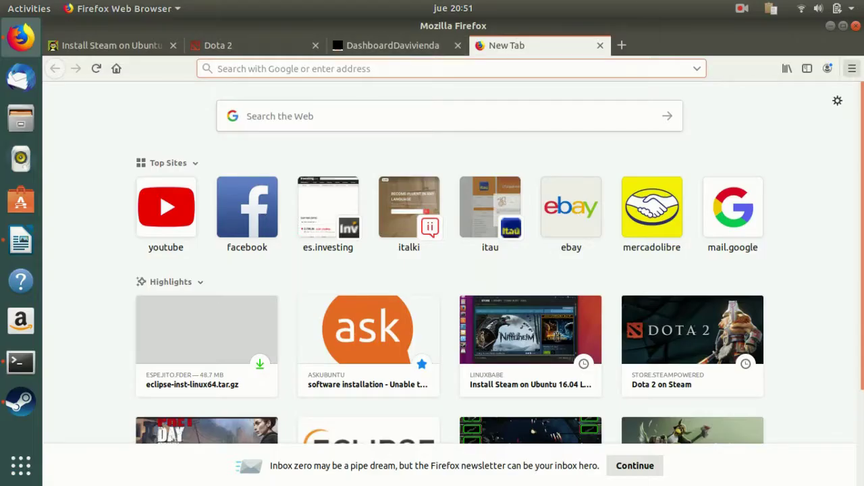
pyautogui.click(457, 46)
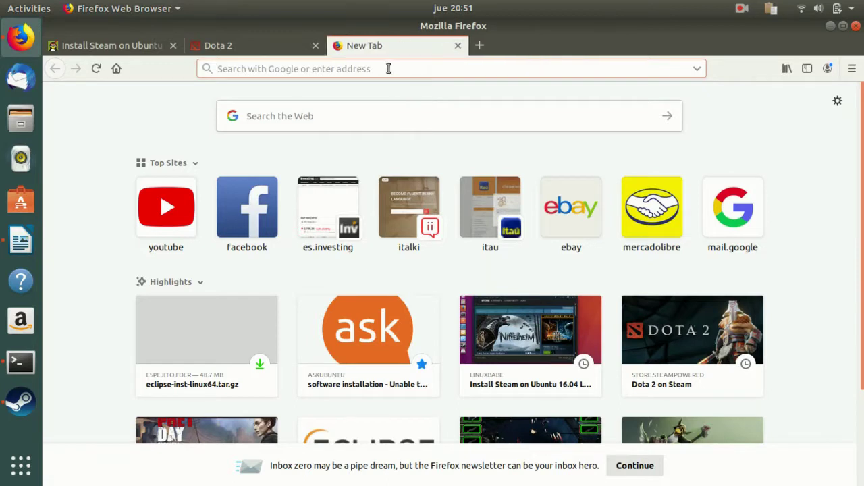
pyautogui.write('gmail')
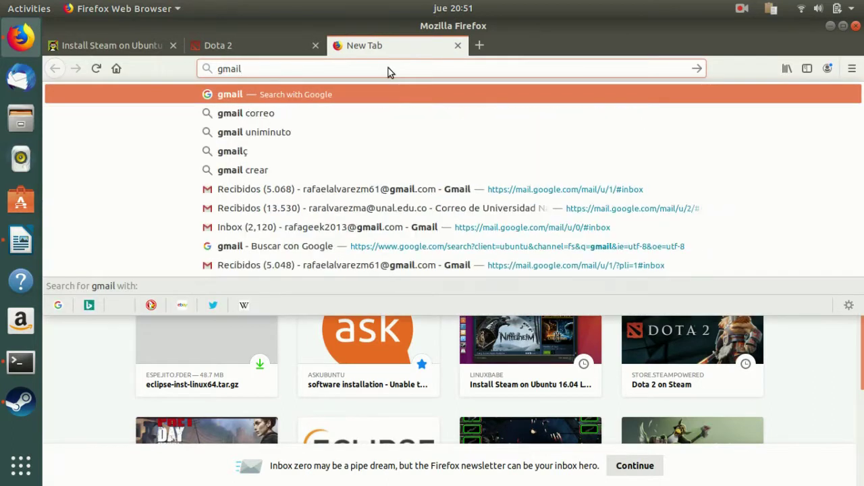
pyautogui.press('Down')
pyautogui.press('Down')
pyautogui.press('Down')
pyautogui.press('Down')
pyautogui.press('Down')
pyautogui.press('Return')
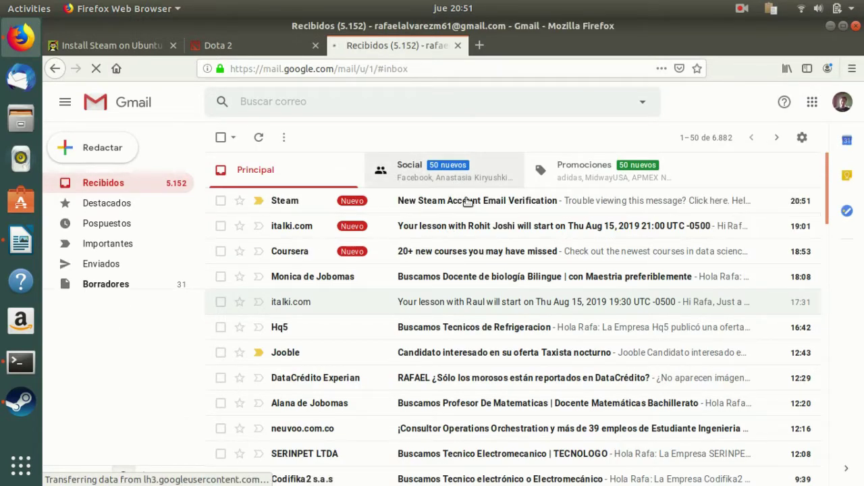
# Open the New Steam Account Email Verification message and confirm account creation.
pyautogui.click(466, 200)
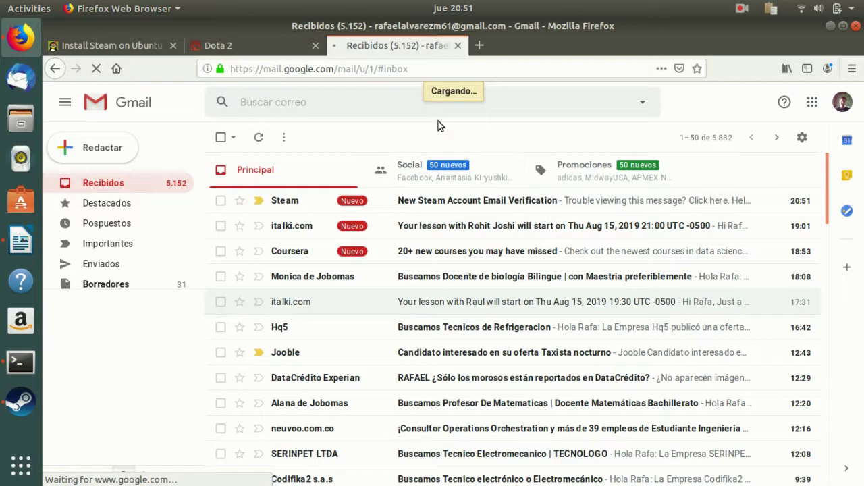
pyautogui.scroll(-3, 456, 188)
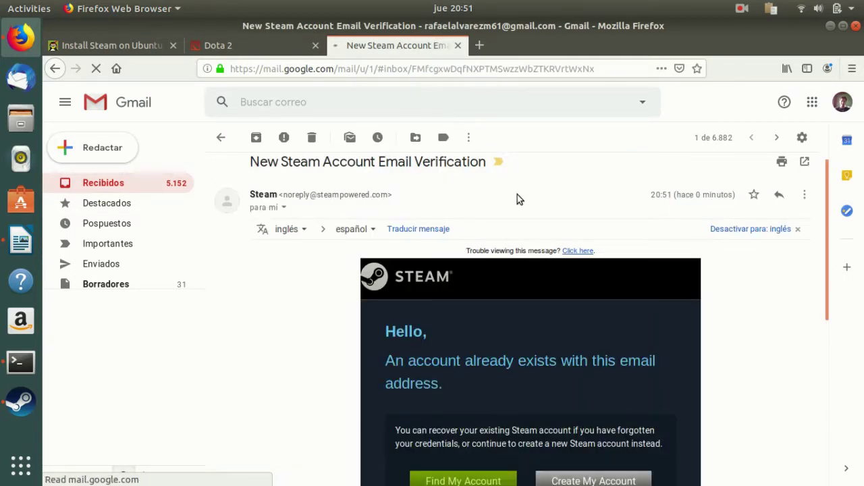
pyautogui.scroll(-3, 517, 194)
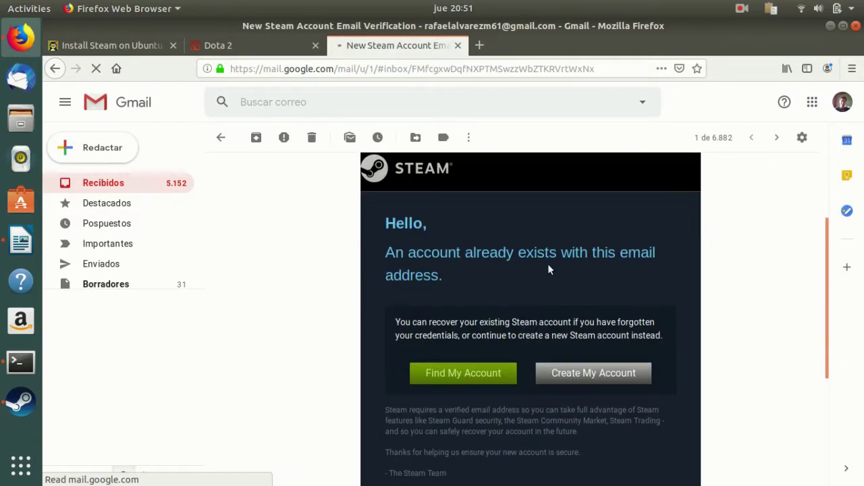
pyautogui.click(493, 375)
pyautogui.scroll(-2, 583, 324)
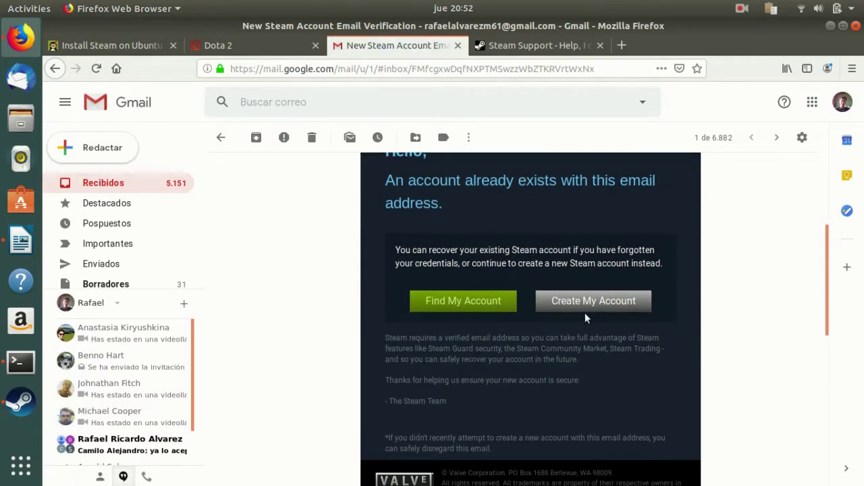
pyautogui.click(592, 302)
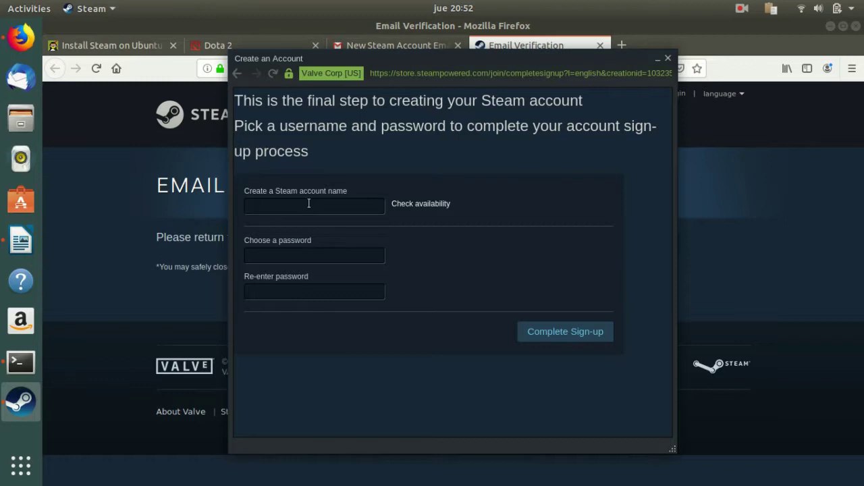
# Enter an account name, revising it until Steam reports it available.
pyautogui.click(308, 203)
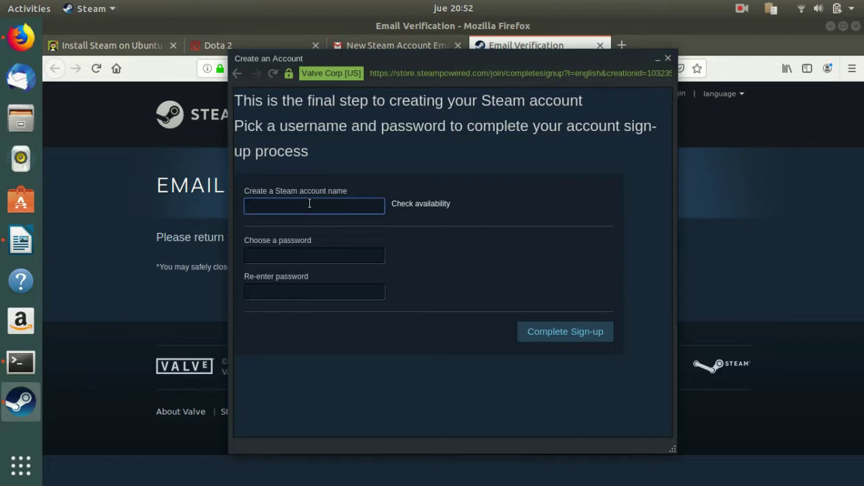
pyautogui.press('Tab')
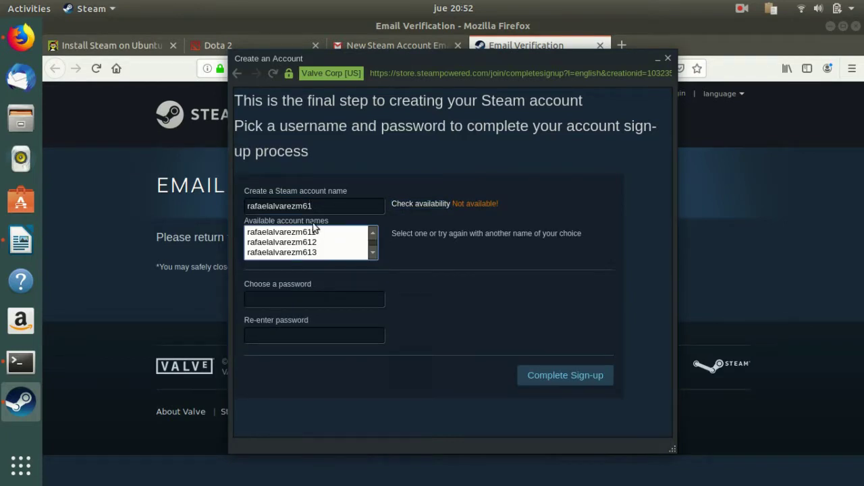
pyautogui.click(319, 208)
pyautogui.press('Tab')
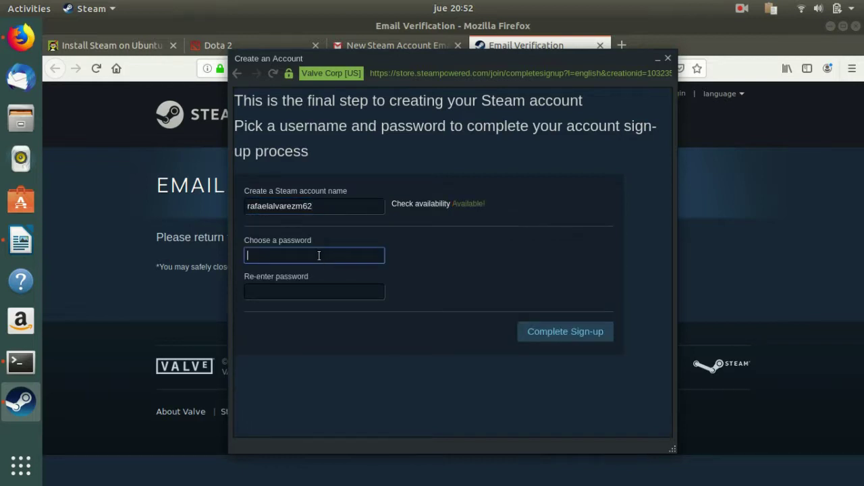
# Set a matching 8-character password in both fields and complete sign-up.
pyautogui.write('••••••')
pyautogui.click(307, 293)
pyautogui.write('••••••')
pyautogui.click(307, 255)
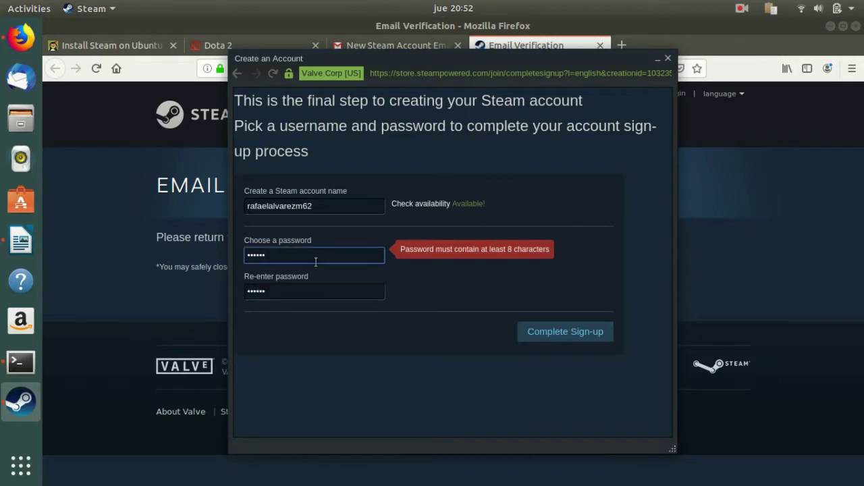
pyautogui.write('•')
pyautogui.click(324, 295)
pyautogui.write('••')
pyautogui.click(536, 335)
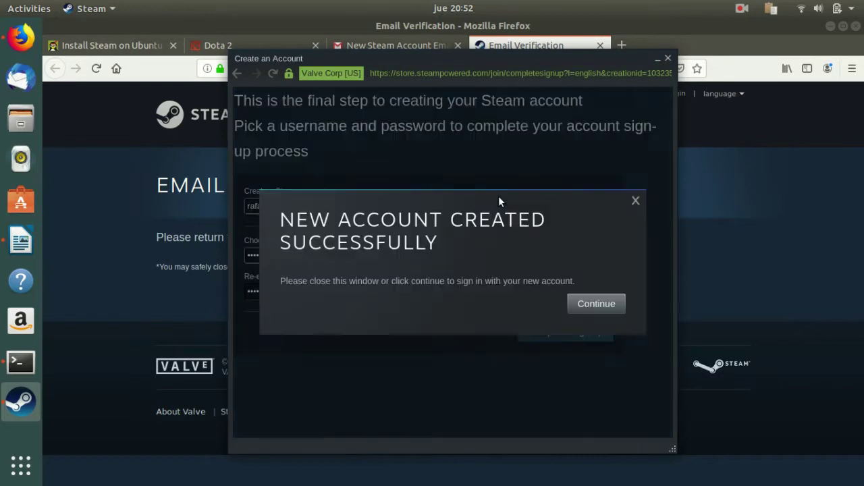
# Log in to Steam with the new account name and its password.
pyautogui.click(607, 303)
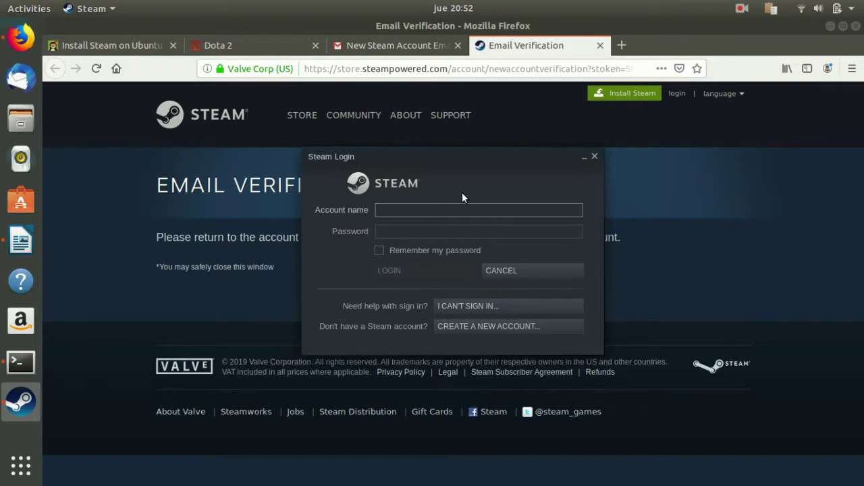
pyautogui.press('Tab')
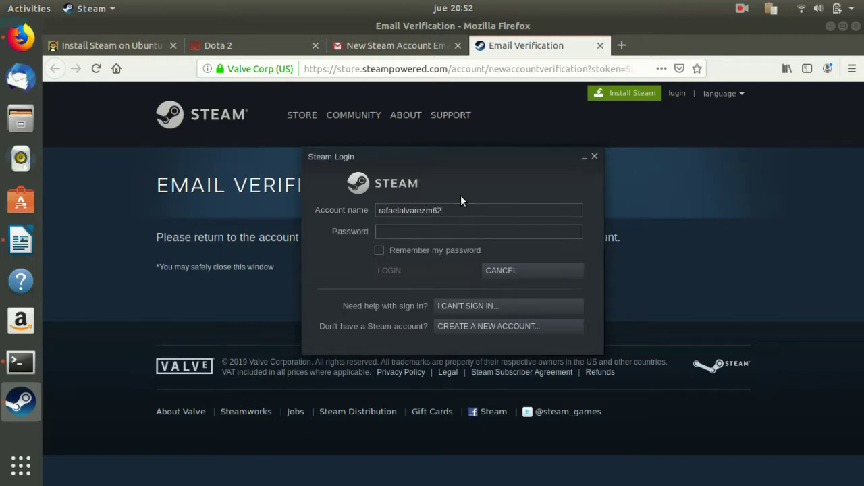
pyautogui.write('********')
pyautogui.click(453, 273)
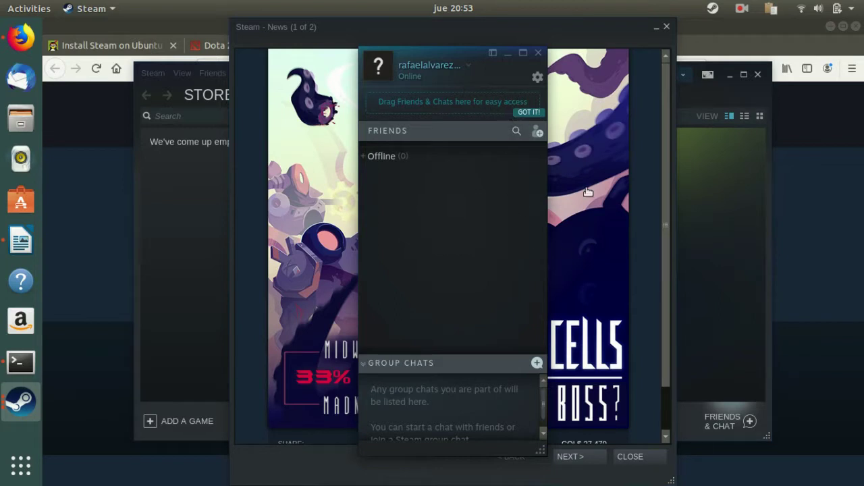
# Open the Dead Cells store page from the Steam News window.
pyautogui.scroll(-1, 503, 401)
pyautogui.click(559, 368)
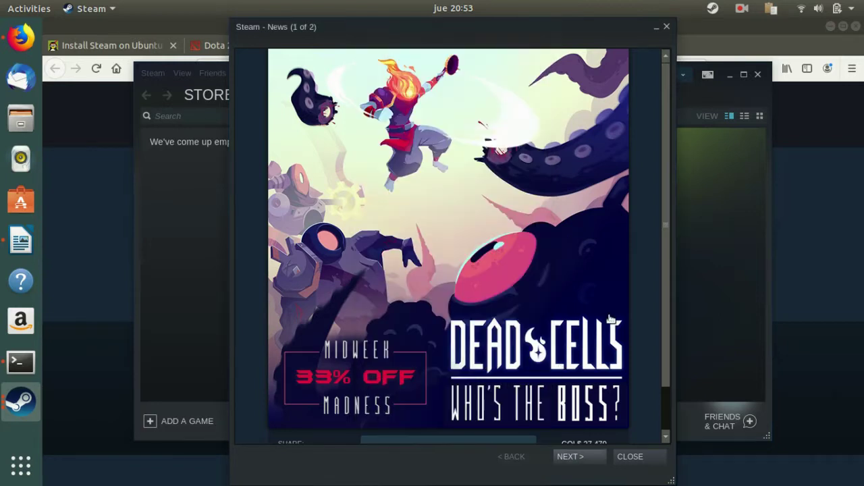
pyautogui.click(610, 319)
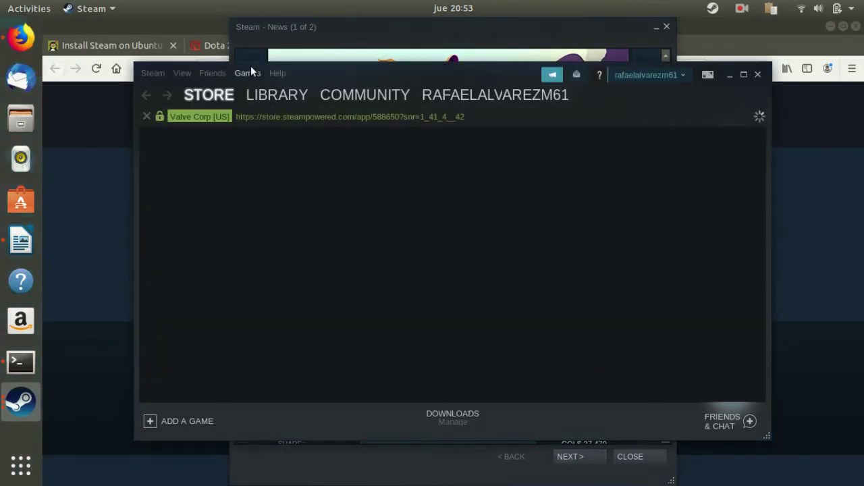
# Visit Community and Library, then return to the Store's Dota 2 page and focus search.
pyautogui.moveTo(274, 95)
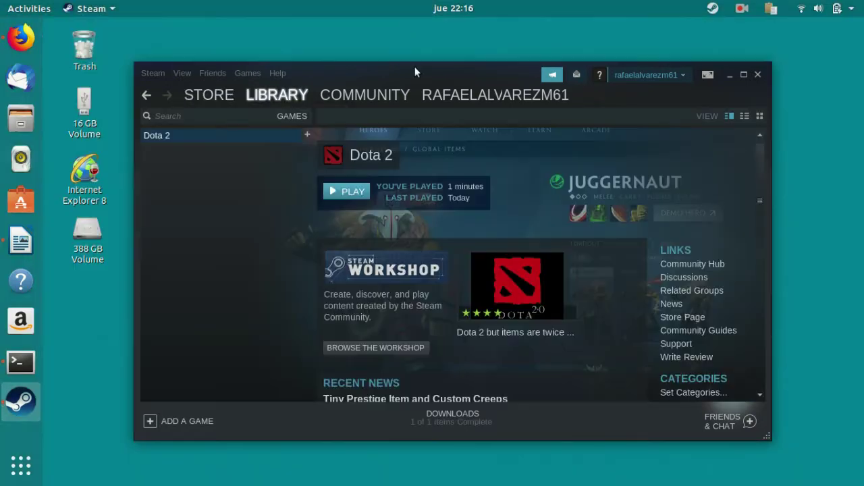
pyautogui.click(365, 95)
pyautogui.moveTo(467, 92)
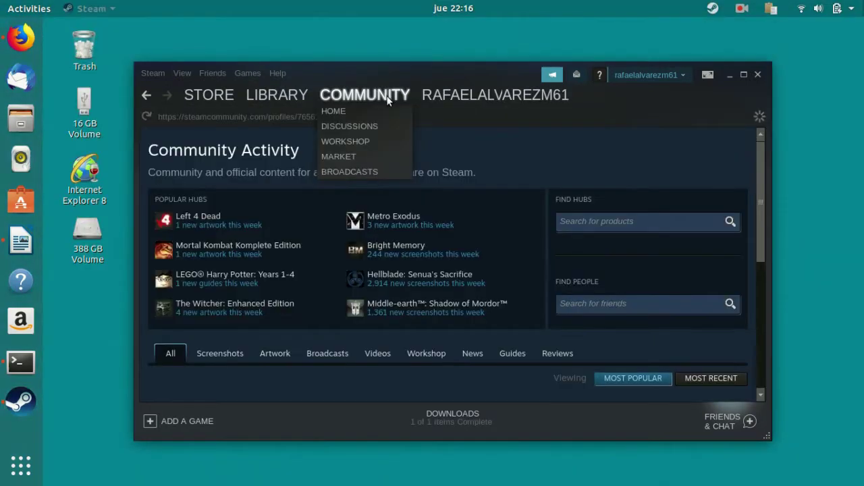
pyautogui.click(290, 102)
pyautogui.click(217, 99)
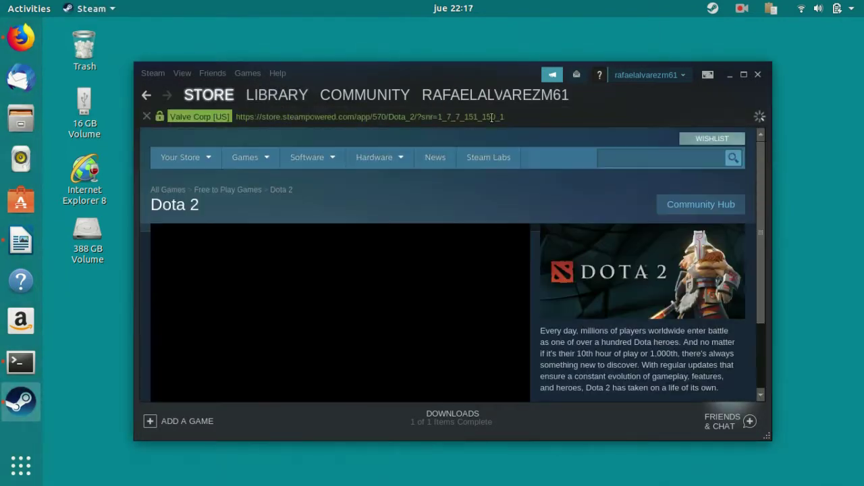
pyautogui.click(641, 158)
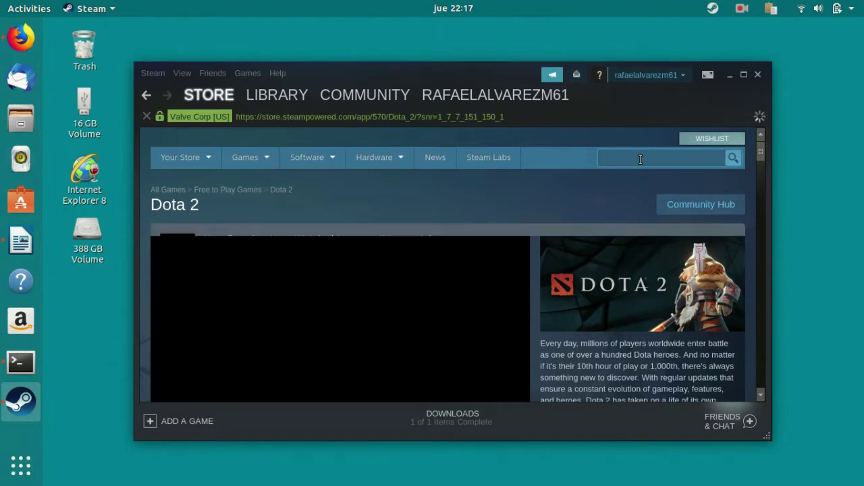
# Search the store for 'onraid' and open the free-to-play ONRAID product page.
pyautogui.write('onra')
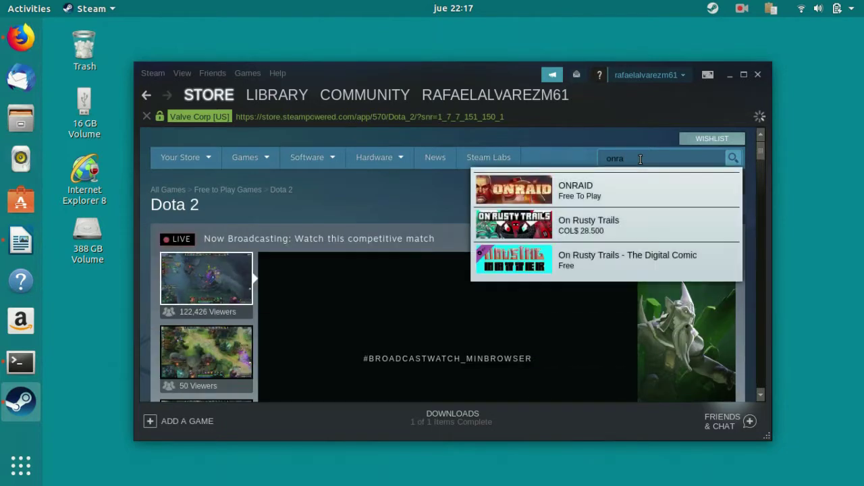
pyautogui.write('id')
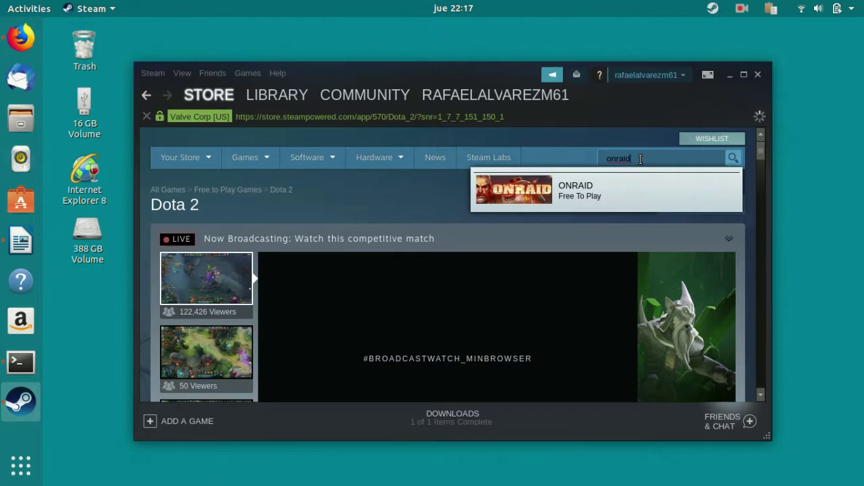
pyautogui.press('Return')
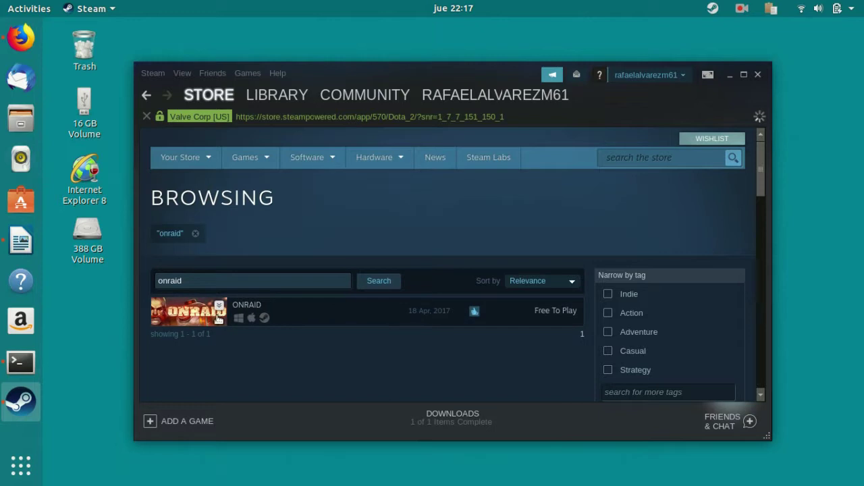
pyautogui.click(218, 317)
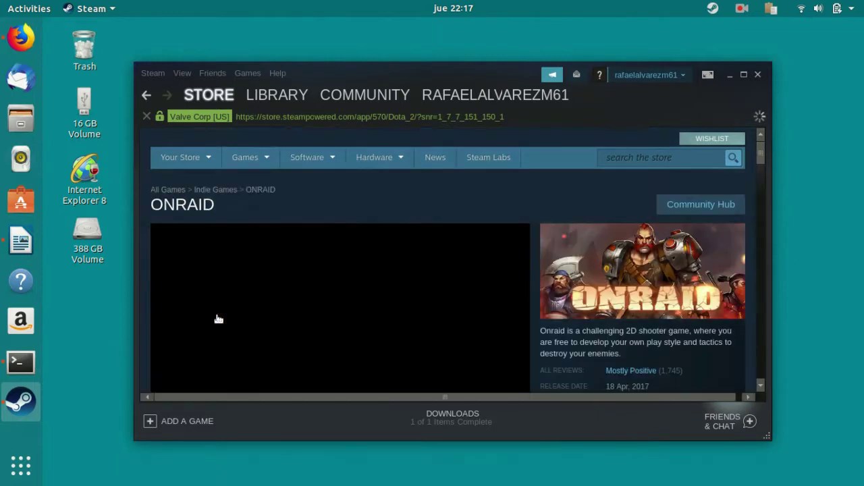
pyautogui.scroll(-3, 472, 229)
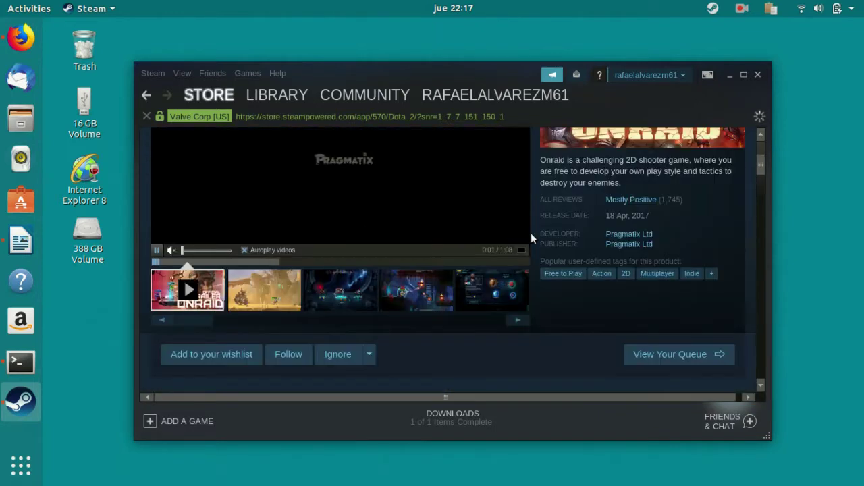
pyautogui.scroll(-5, 531, 237)
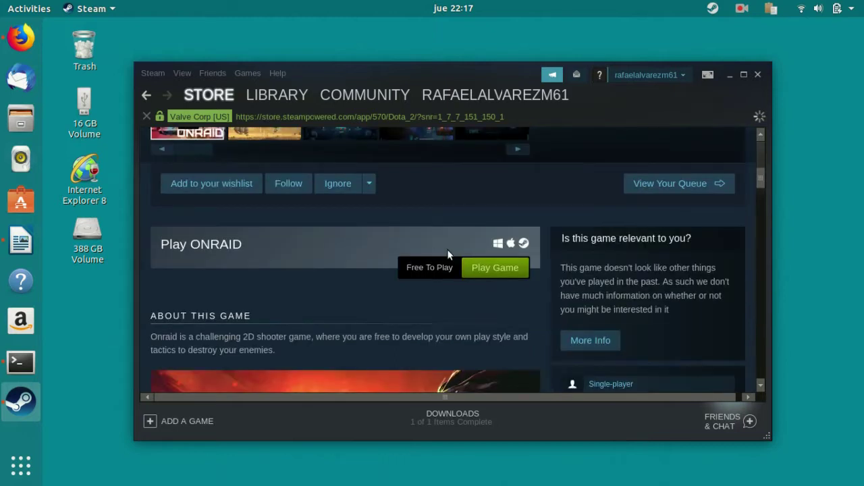
# Install ONRAID to the default Steam library with a start menu shortcut, leaving the download running.
pyautogui.click(495, 268)
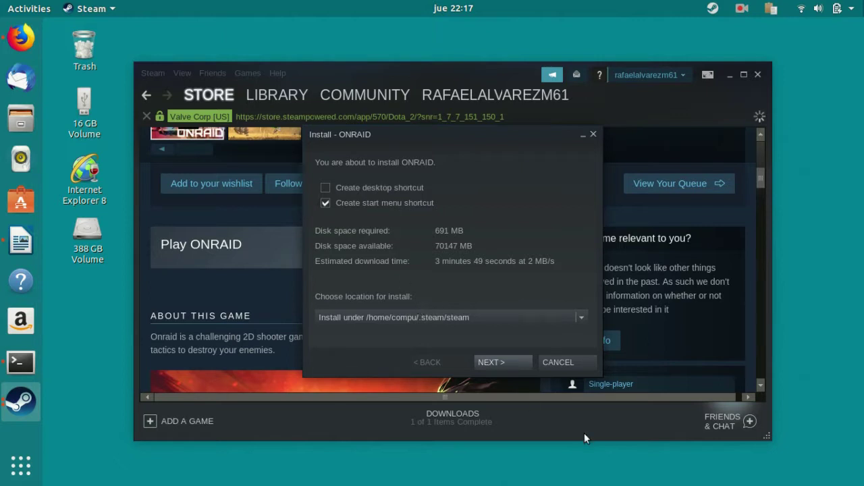
pyautogui.click(511, 365)
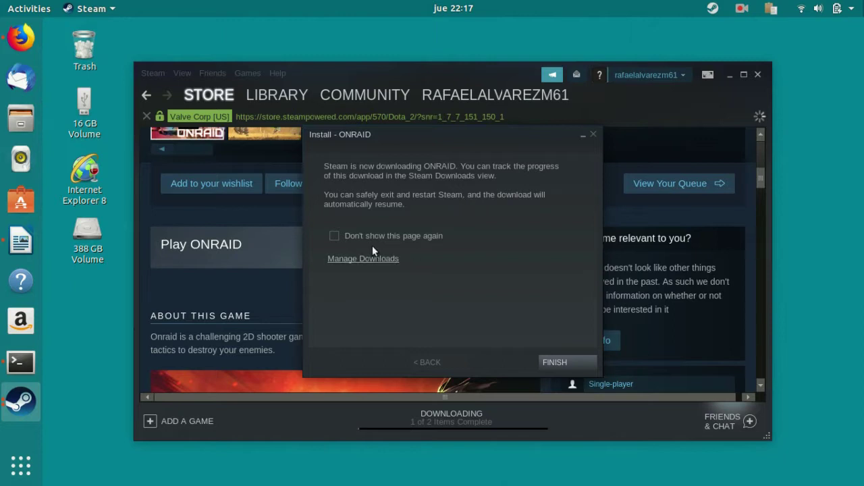
pyautogui.click(561, 363)
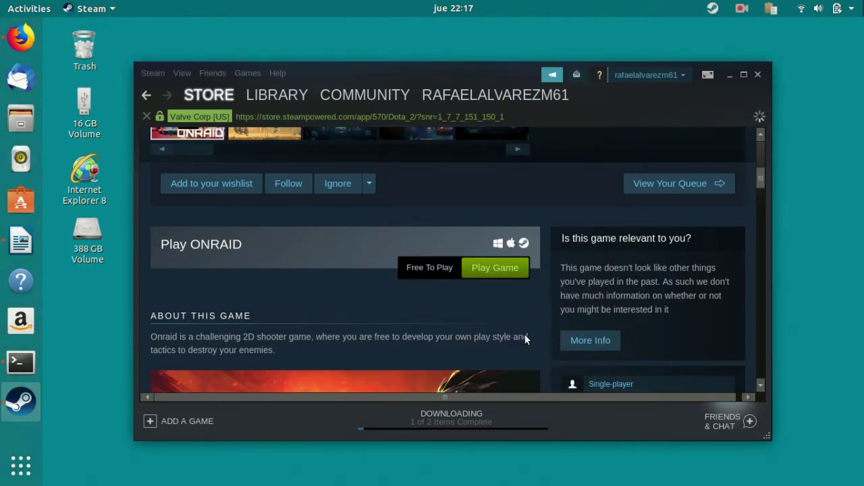
# Show downloads, clear the completed Dota 2 entry, and wait for ONRAID's 286.9 MB download to finish.
pyautogui.click(456, 425)
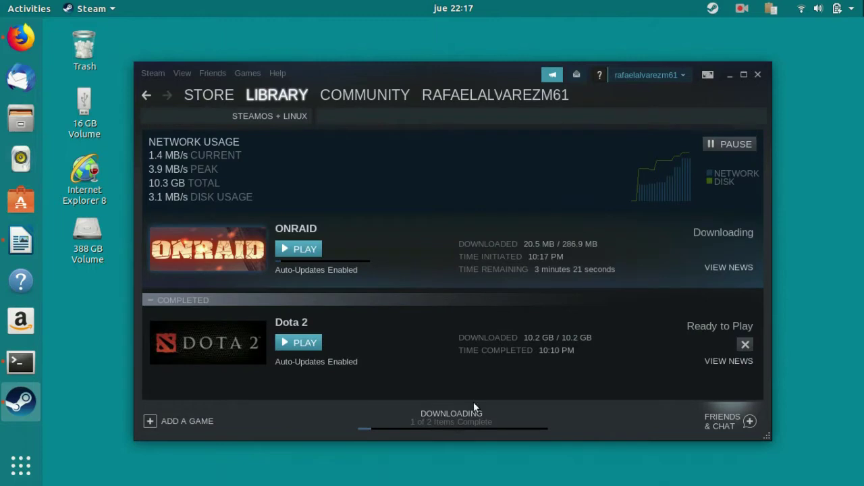
pyautogui.click(746, 345)
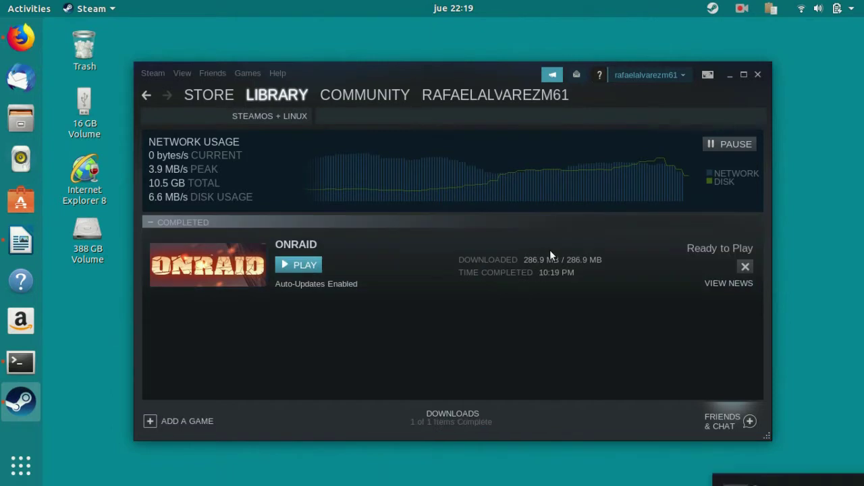
pyautogui.click(805, 464)
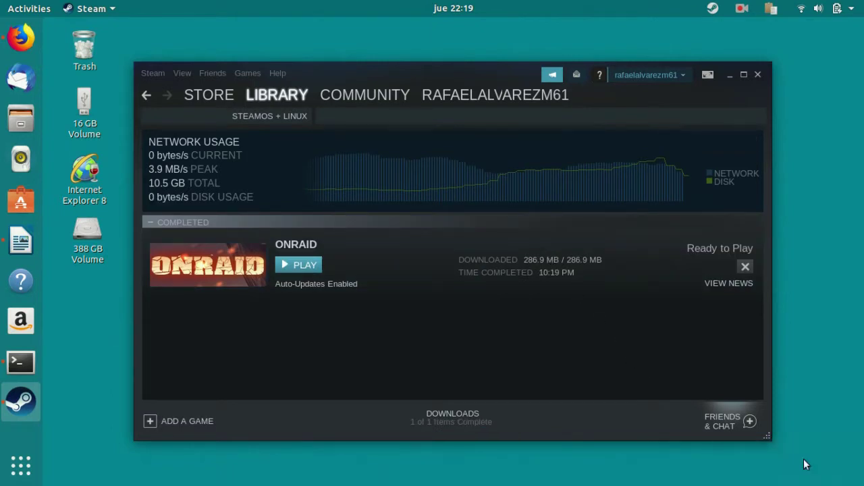
# Launch ONRAID, shoot down the tutorial's first obstacle, and bring up the settings menu.
pyautogui.click(303, 265)
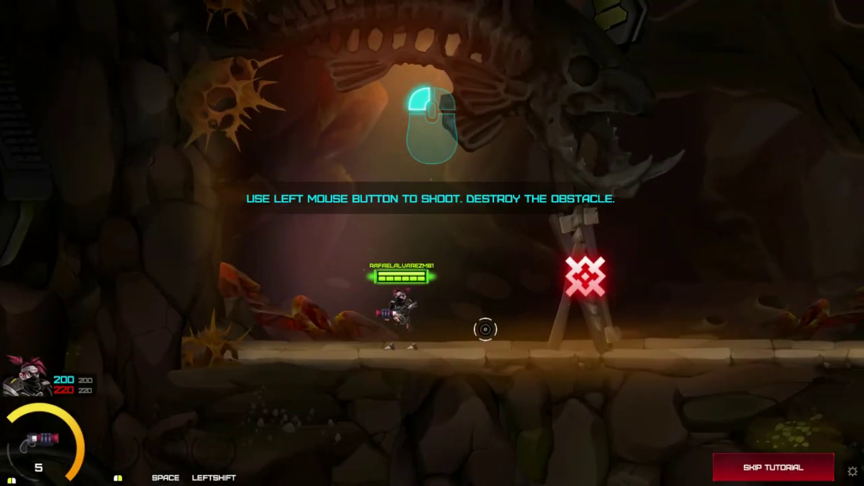
pyautogui.click(499, 326)
pyautogui.click(560, 301)
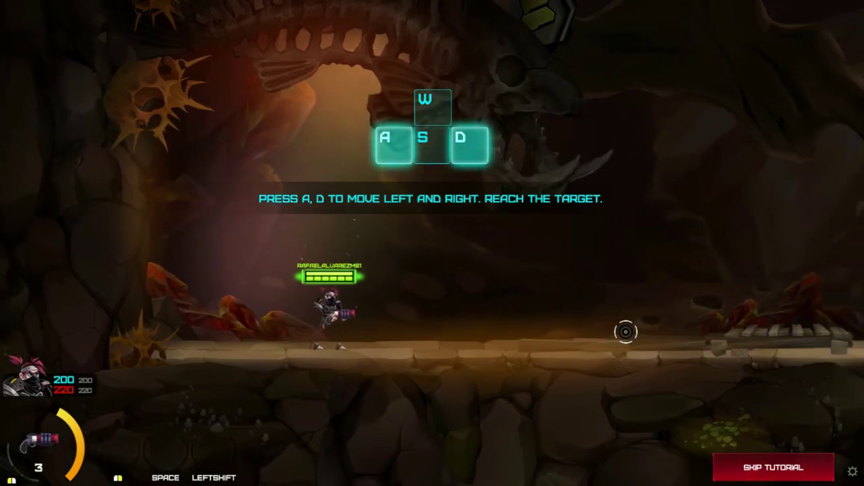
pyautogui.press('Escape')
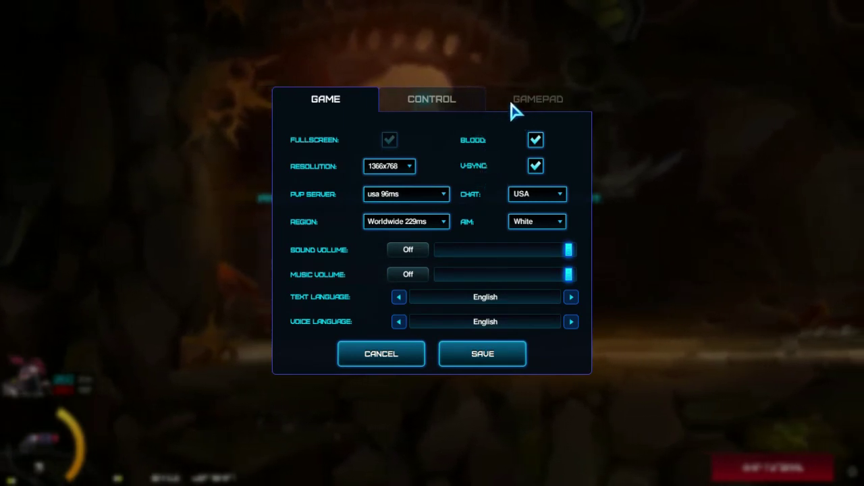
# Look over the Alternate and Standard control schemes, then cancel the settings without saving.
pyautogui.click(434, 98)
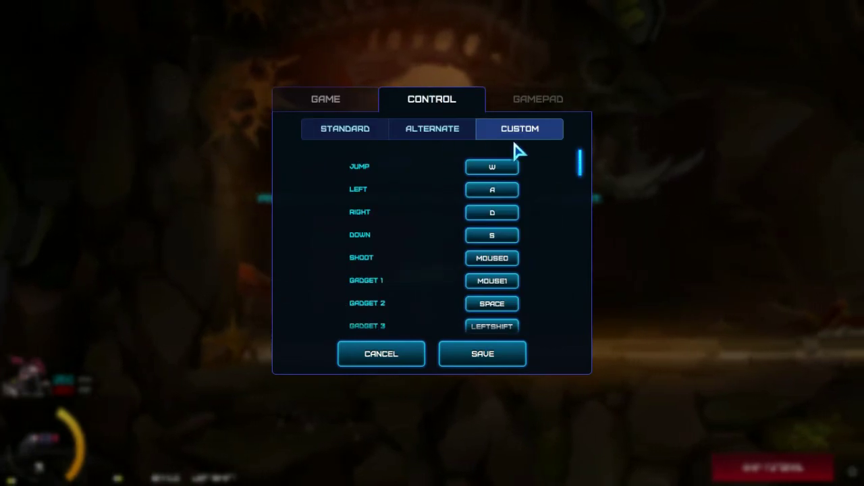
pyautogui.click(449, 128)
pyautogui.click(353, 122)
pyautogui.click(338, 102)
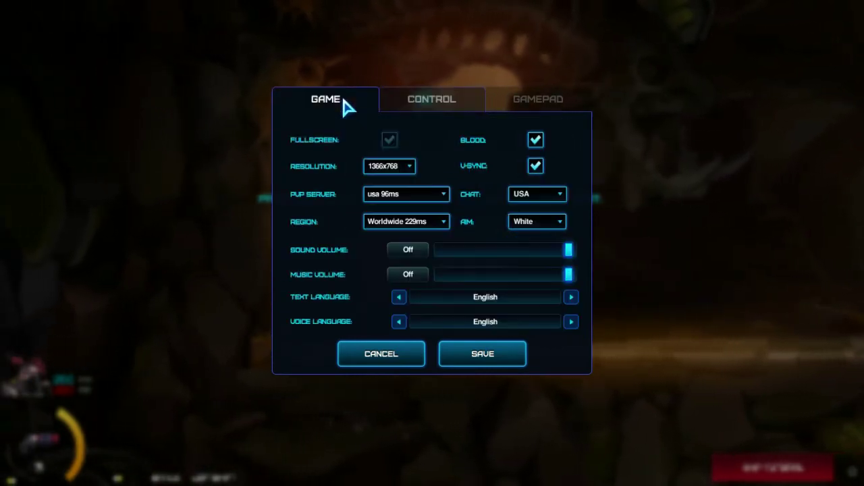
pyautogui.click(413, 348)
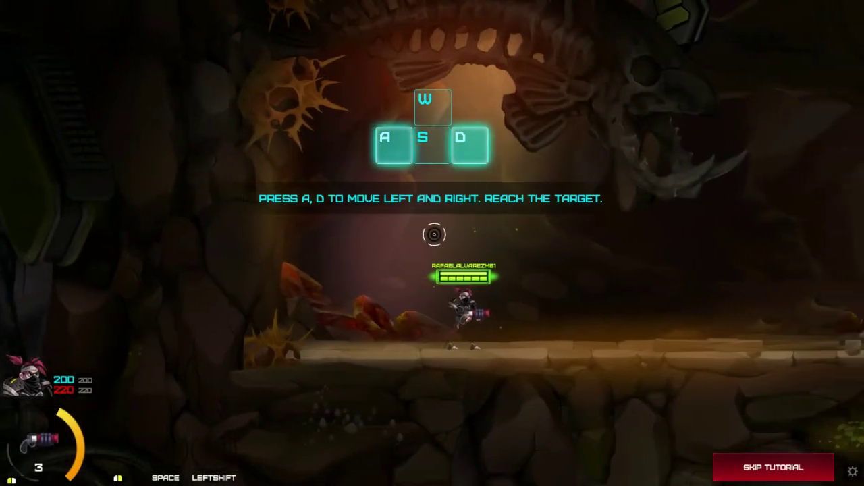
# Walk the character left and right through the tutorial cave, firing rockets at the target.
pyautogui.press('a')
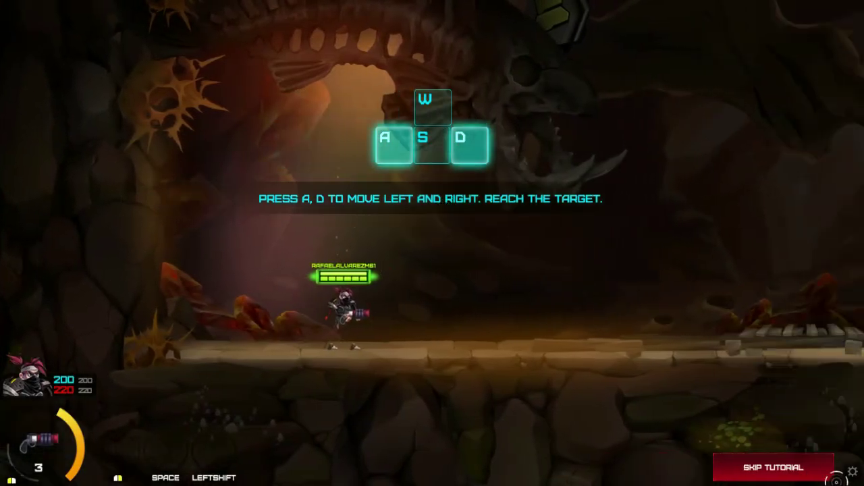
pyautogui.click(853, 471)
pyautogui.press('Escape')
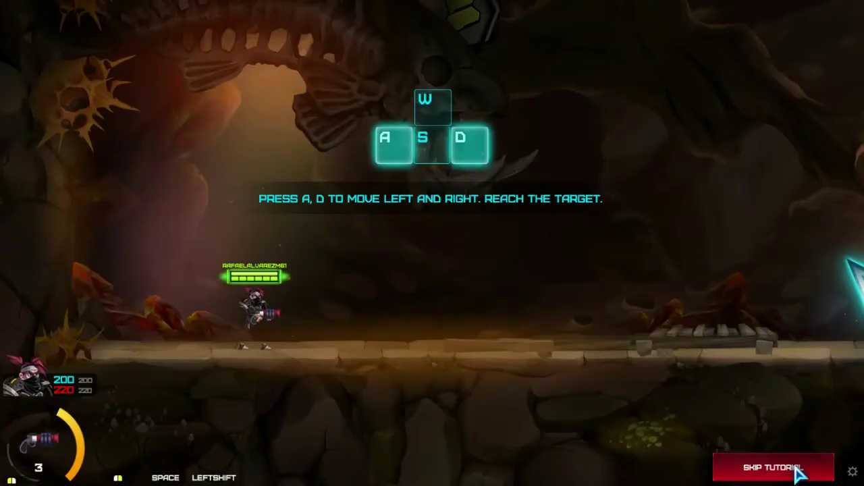
pyautogui.press('d')
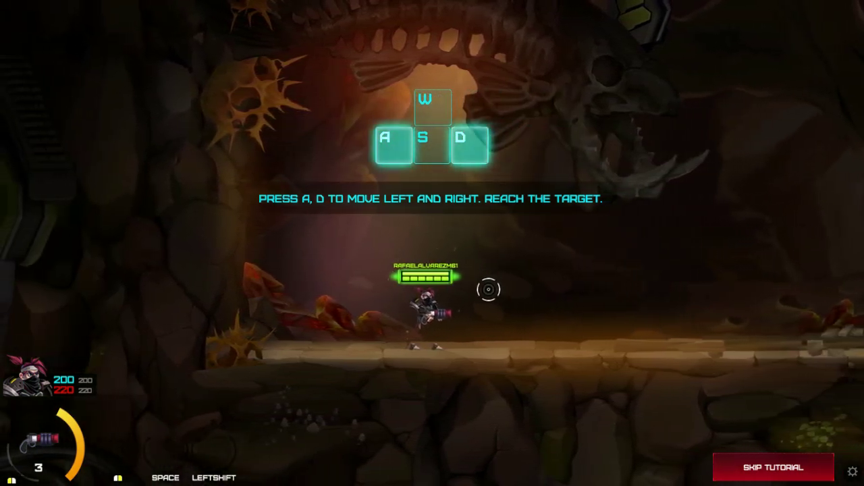
pyautogui.press('d')
pyautogui.click(547, 301)
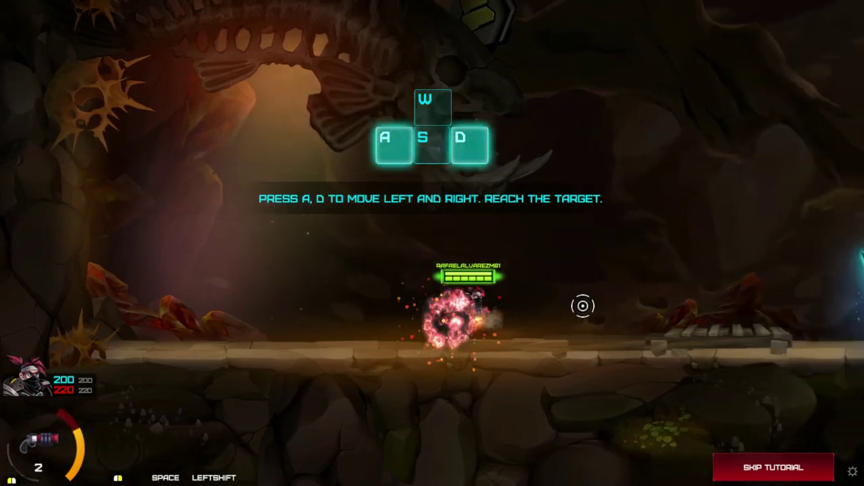